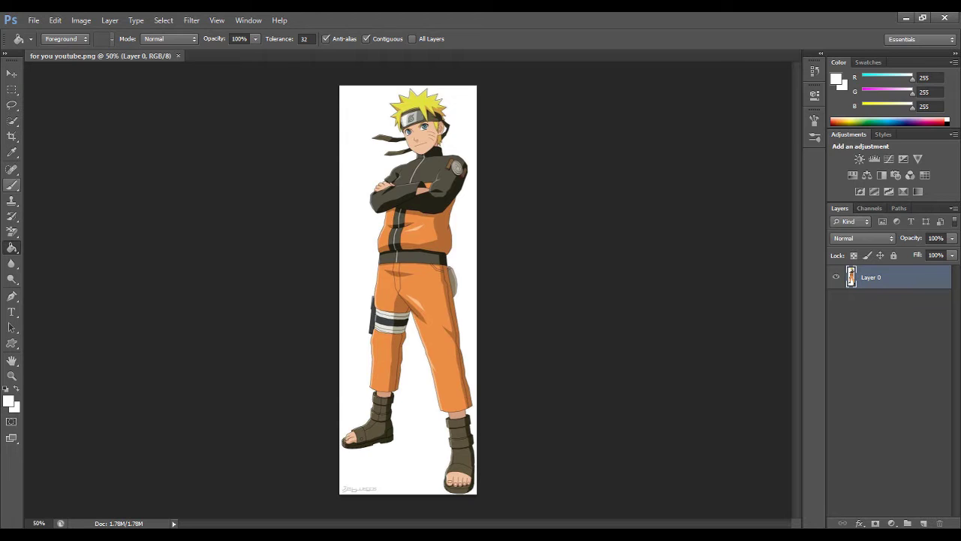
Step: Show the Brush Tool flyout in the toolbar to see the other brush-type tools
left_click(11, 186)
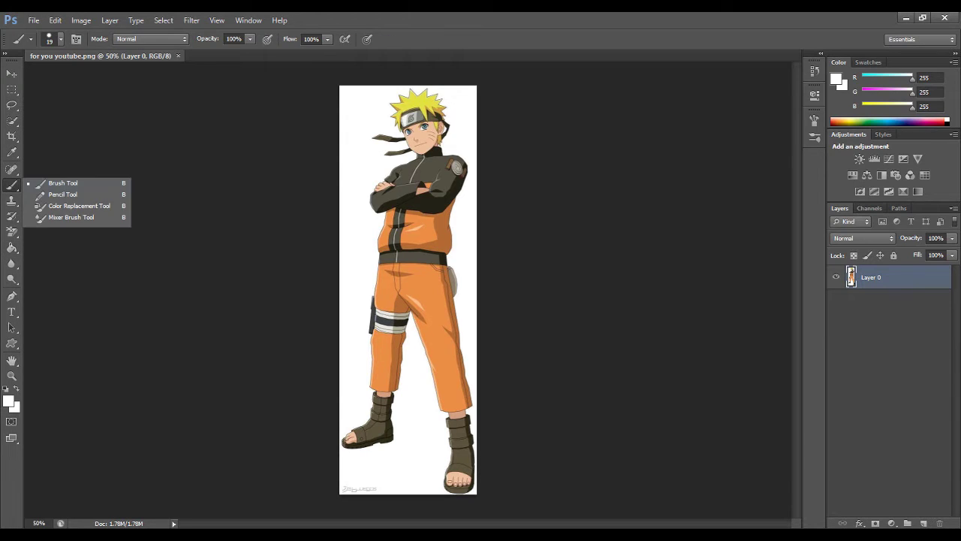
Step: Switch to the Color Replacement Tool and set the foreground colour to dark green 044f0f
left_click(36, 207)
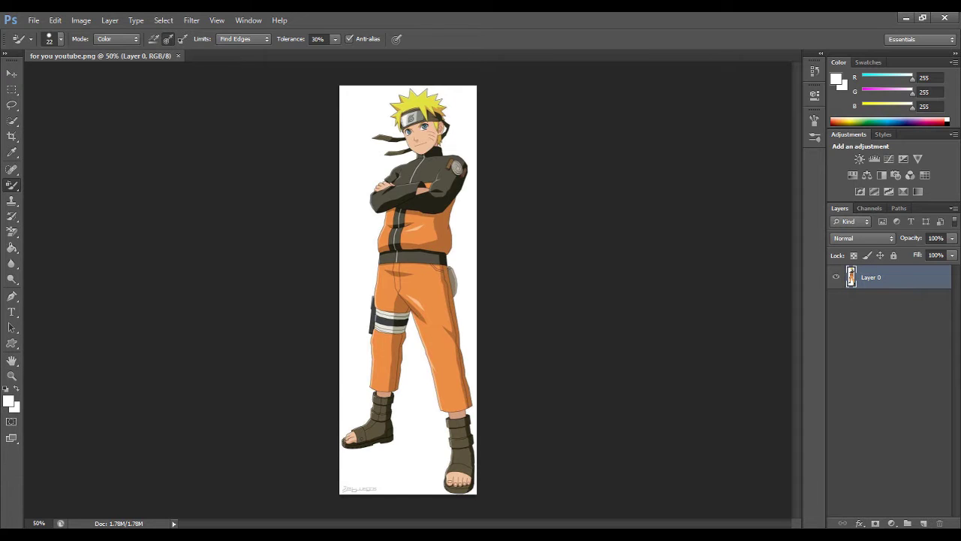
left_click(9, 402)
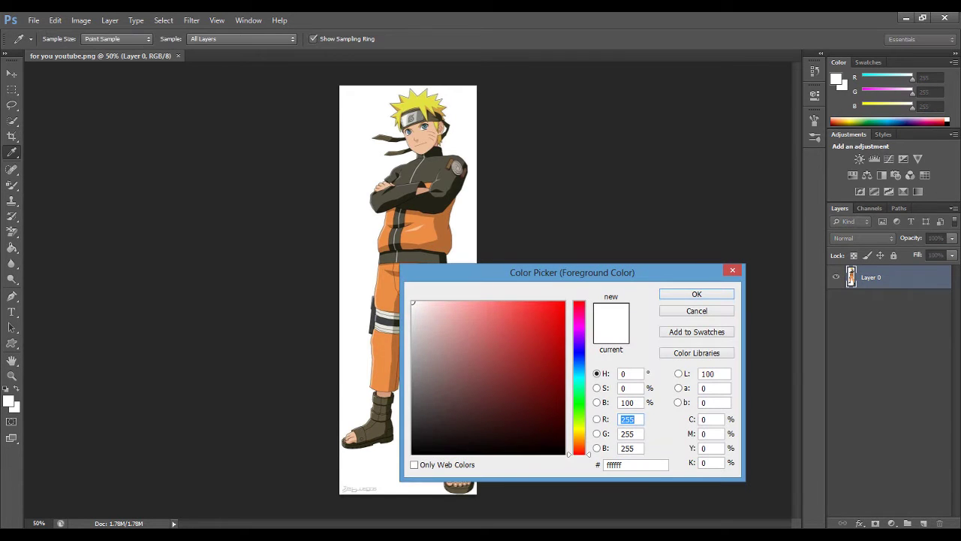
mouse_move(578, 400)
left_mouse_down()
mouse_move(579, 414)
mouse_move(578, 400)
mouse_move(557, 406)
left_mouse_up()
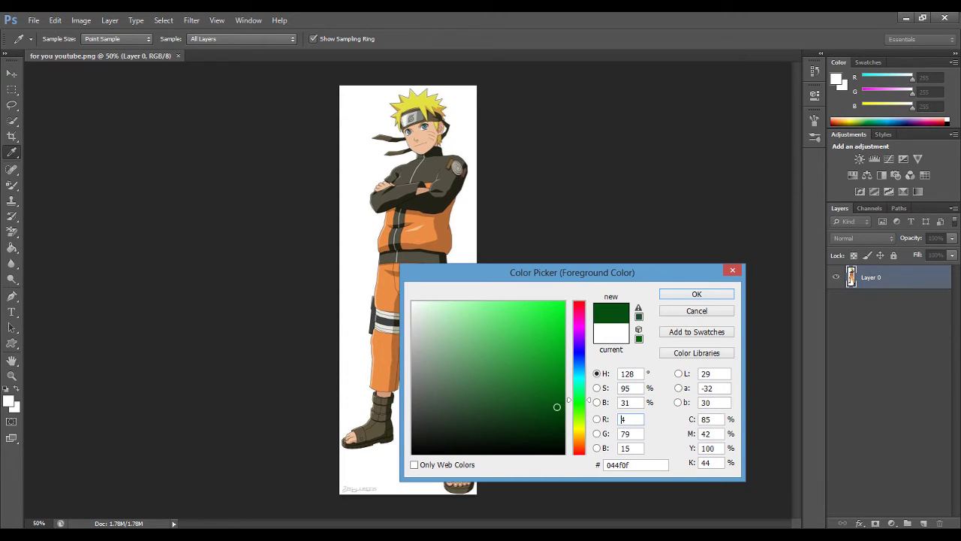
left_click(724, 293)
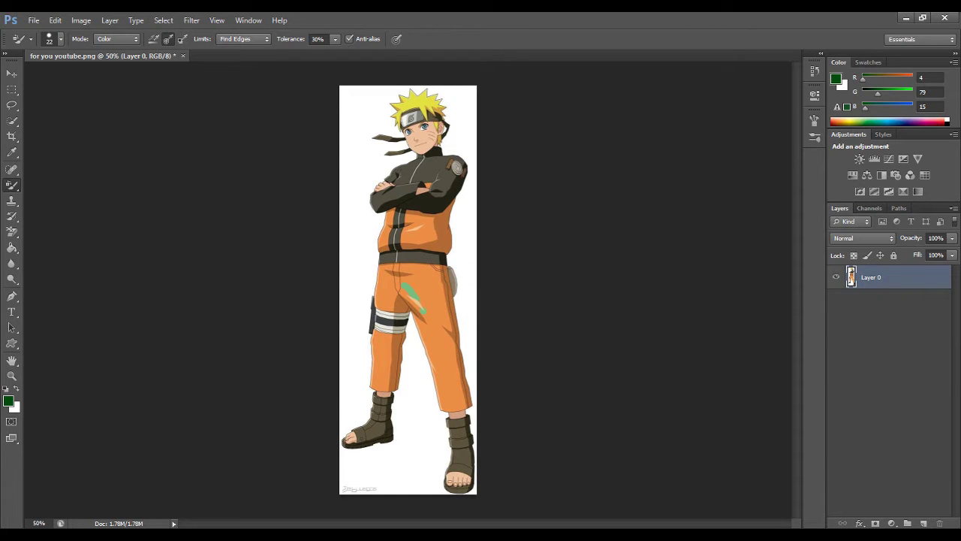
Step: Set the Color Replacement brush size to 60 px for recolouring the jacket and trousers
left_click(60, 38)
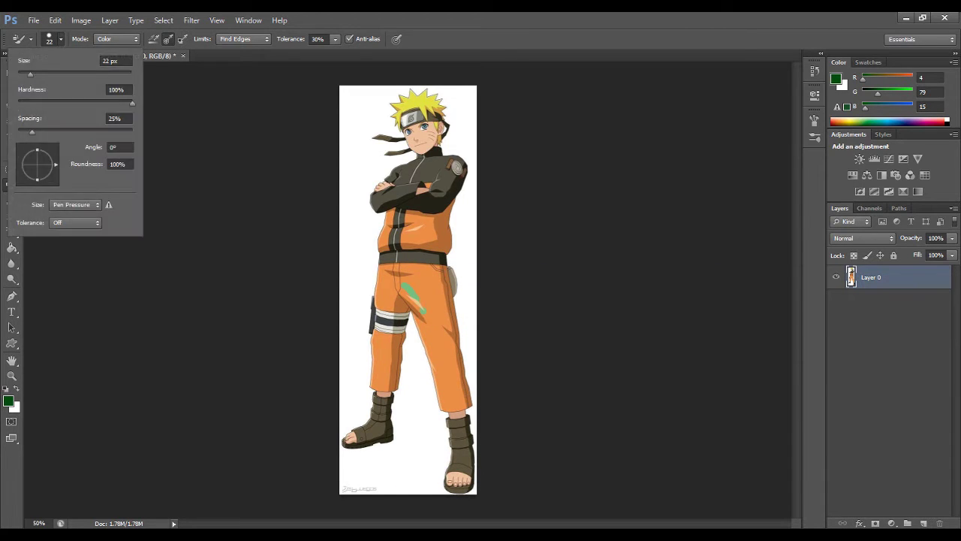
type("60")
key("Return")
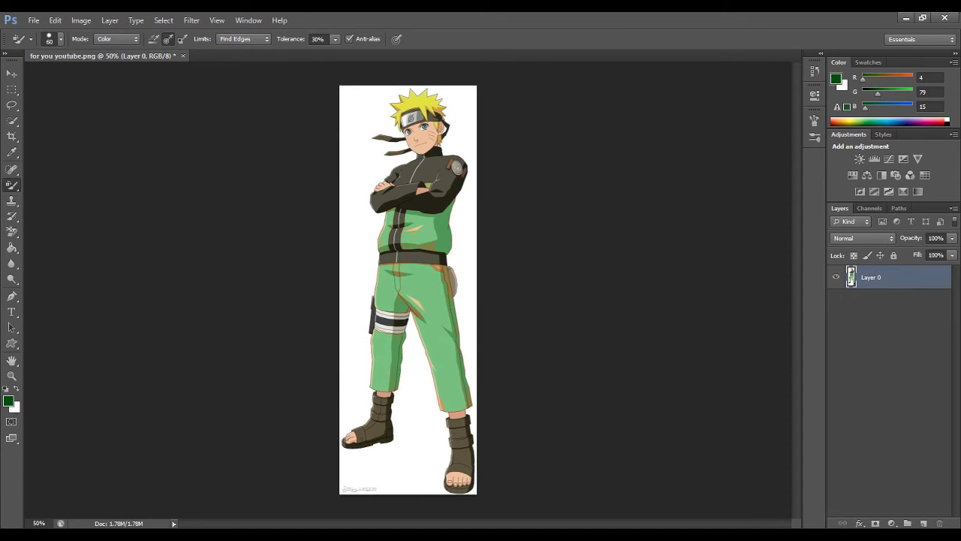
left_click(8, 400)
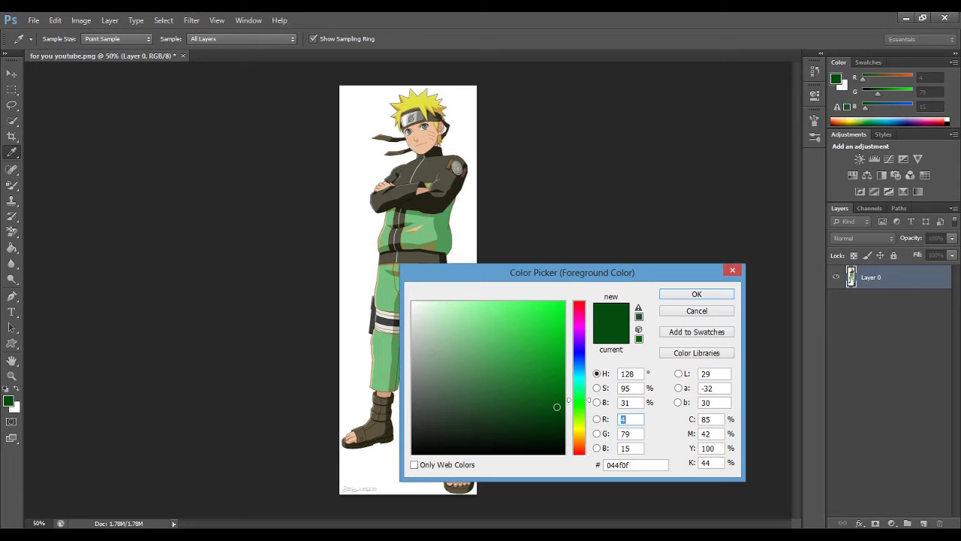
Step: Change the foreground painting colour from dark green to red aa0000
mouse_move(578, 399)
left_mouse_down()
mouse_move(578, 302)
mouse_move(578, 454)
left_mouse_up()
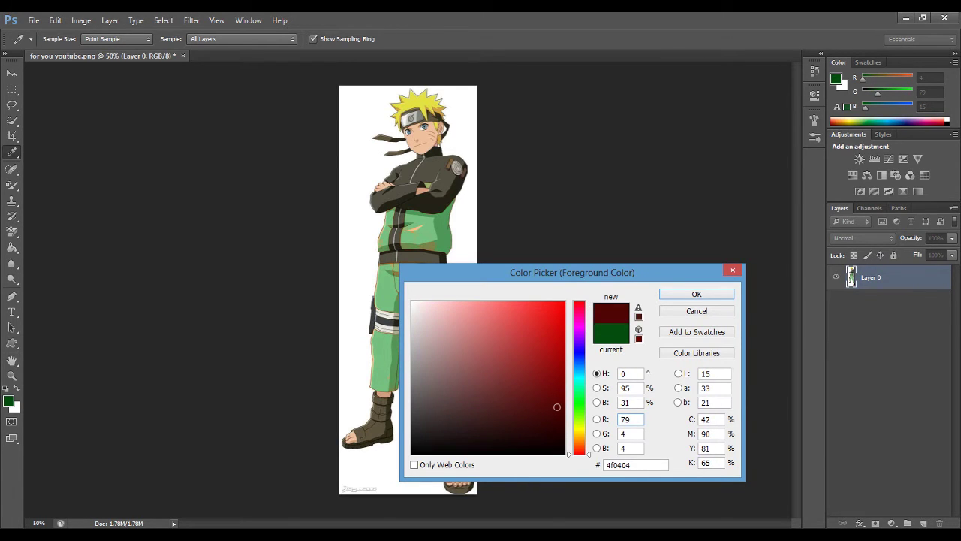
left_click_drag(556, 406, 563, 352)
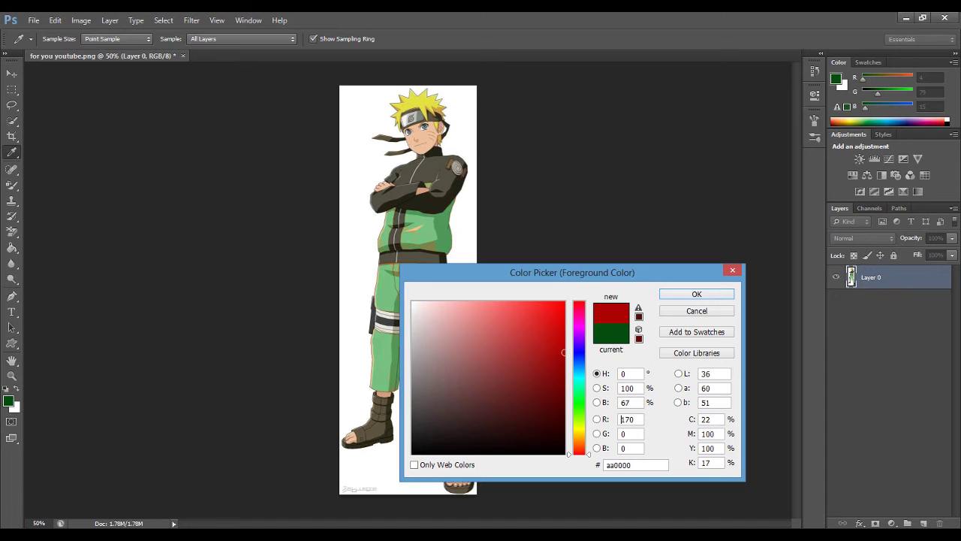
left_click(696, 293)
key("b")
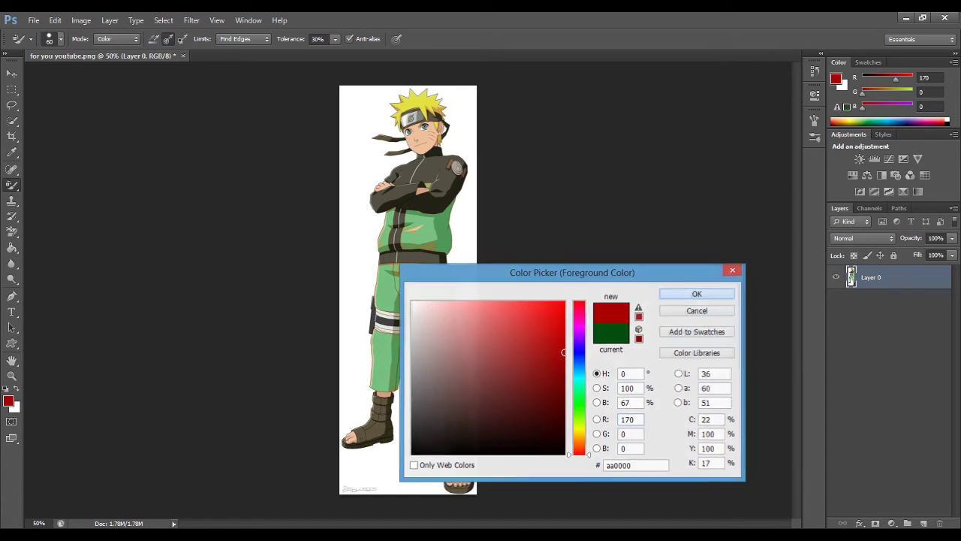